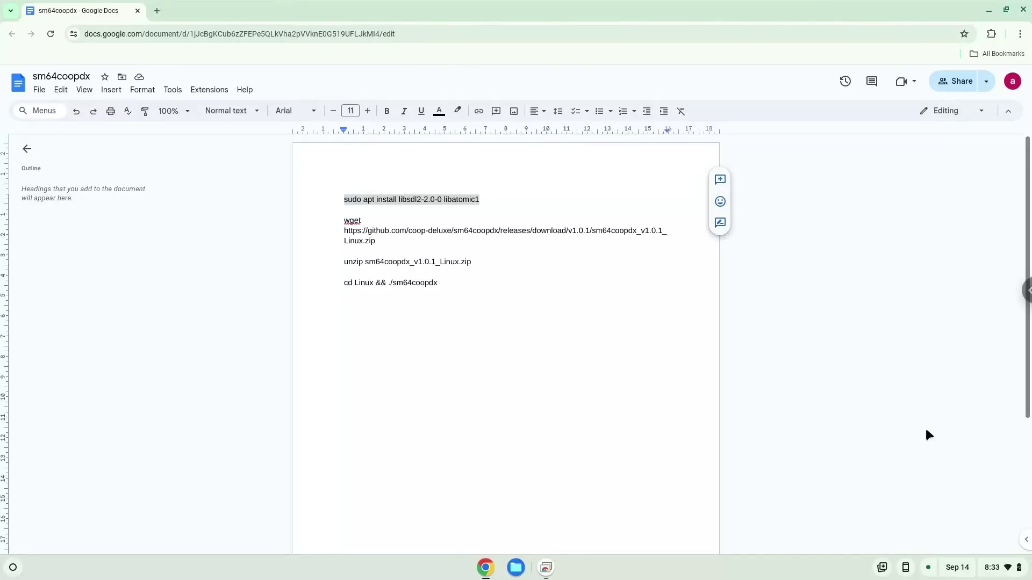
Open the ChromeOS quick settings panel from the bottom-right status tray
{"action": "left_click", "coordinate": [999, 568]}
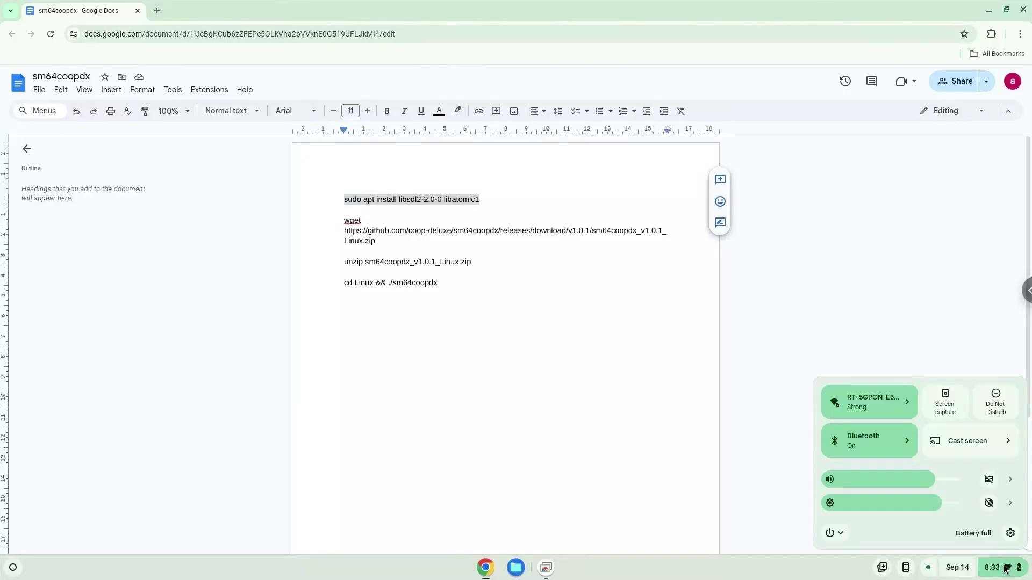
Start the Linux development environment setup from Settings > About ChromeOS
{"action": "left_click", "coordinate": [1010, 534]}
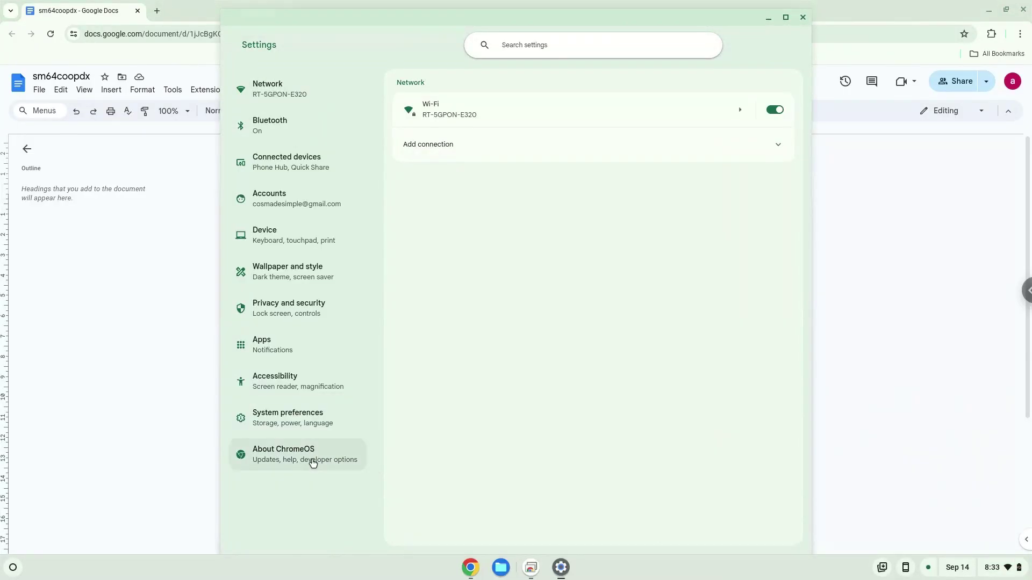
{"action": "left_click", "coordinate": [311, 461]}
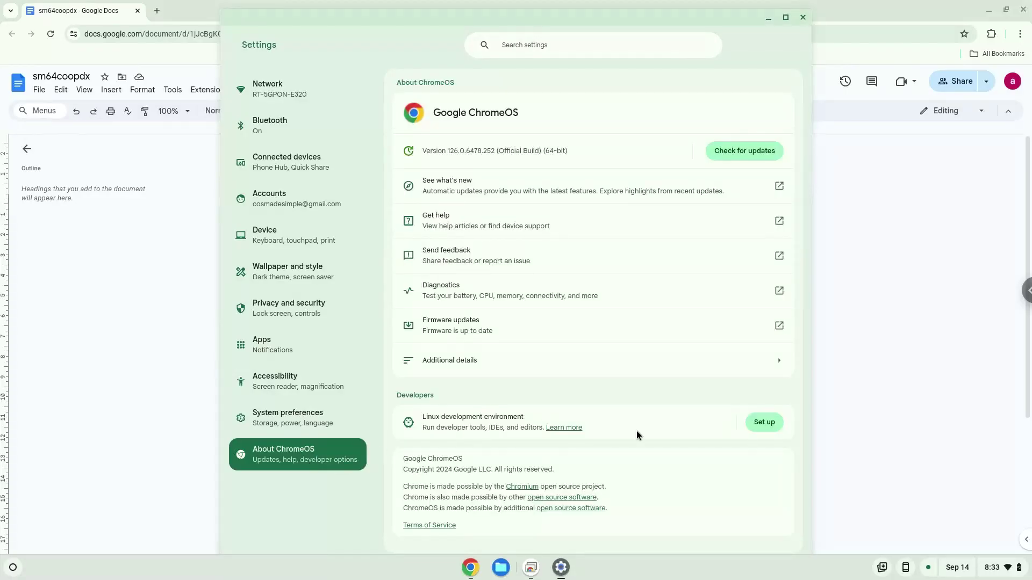
{"action": "left_click", "coordinate": [767, 423]}
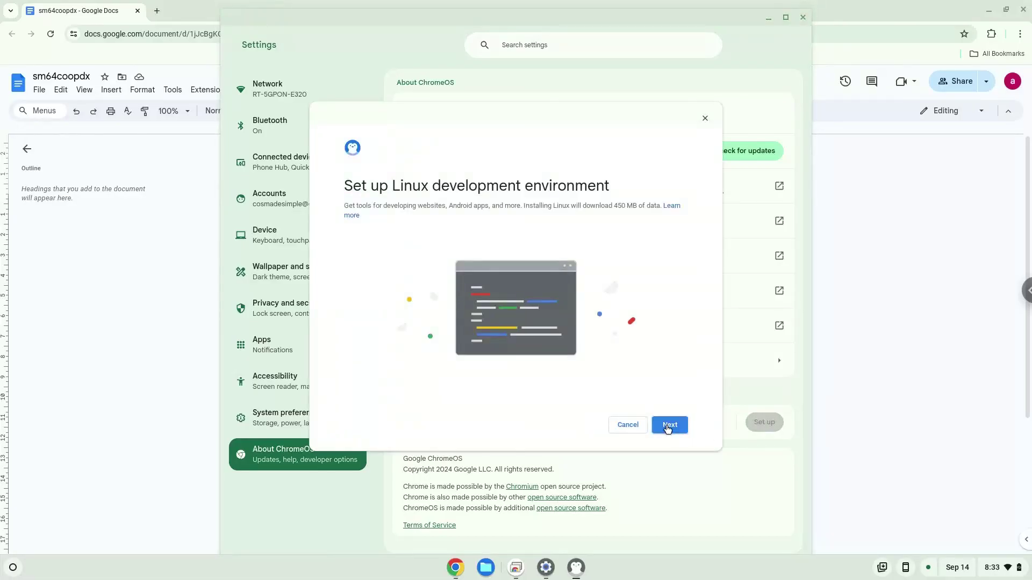
Install the Linux development environment, then close the new terminal and the Settings window
{"action": "left_click", "coordinate": [668, 426]}
{"action": "left_click", "coordinate": [669, 425]}
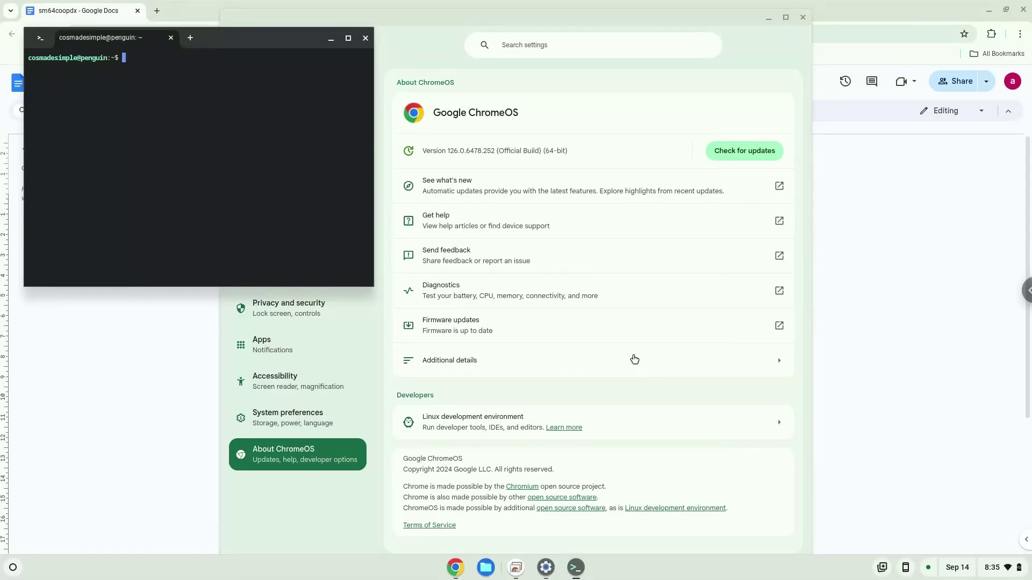
{"action": "left_click", "coordinate": [635, 360]}
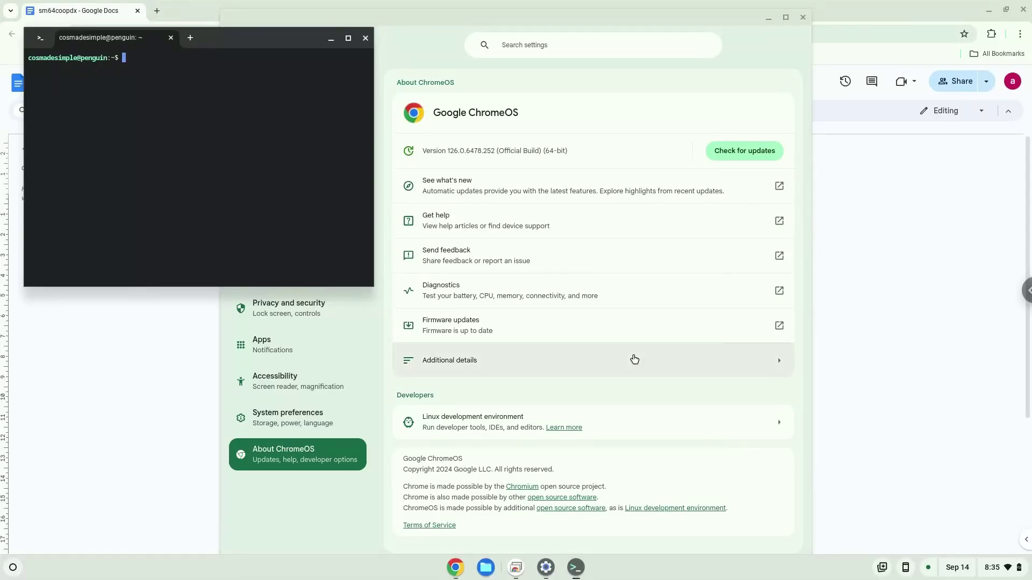
{"action": "left_click", "coordinate": [365, 39]}
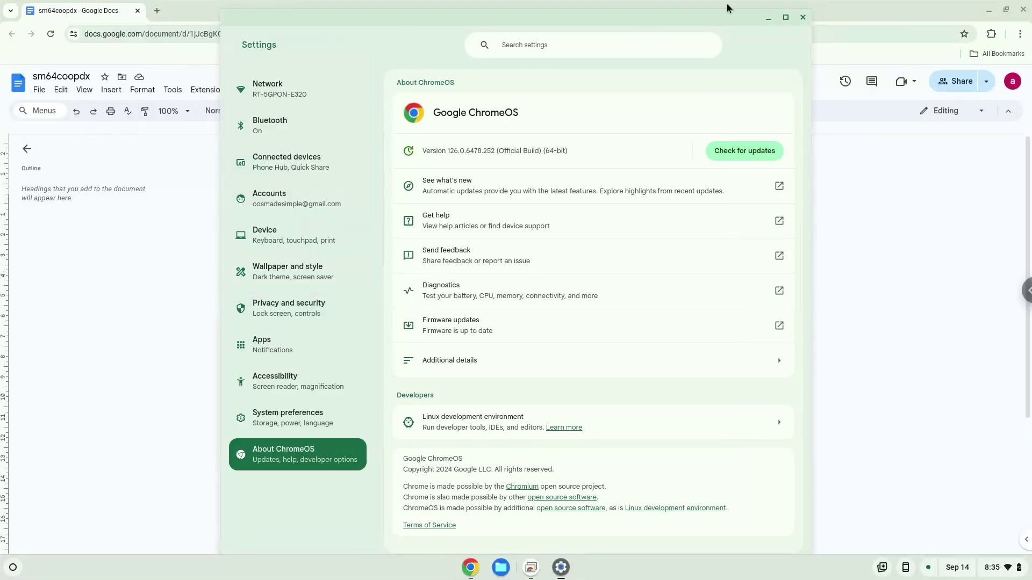
{"action": "left_click", "coordinate": [803, 18]}
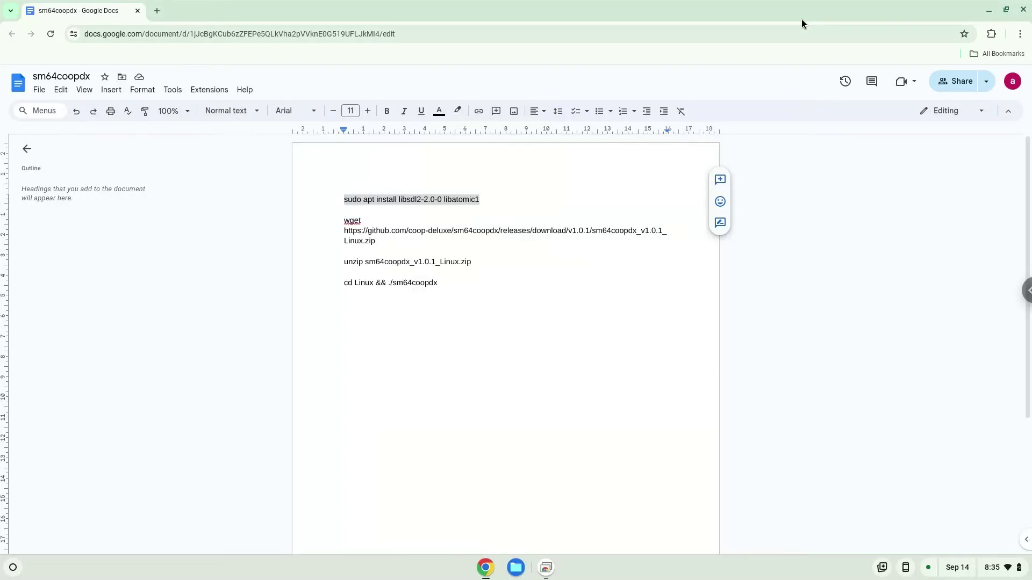
Copy the 'sudo apt install libsdl2-2.0-0 libatomic1' command and open Terminal from the Launcher
{"action": "right_click", "coordinate": [405, 198]}
{"action": "key", "text": "Escape"}
{"action": "right_click", "coordinate": [390, 200]}
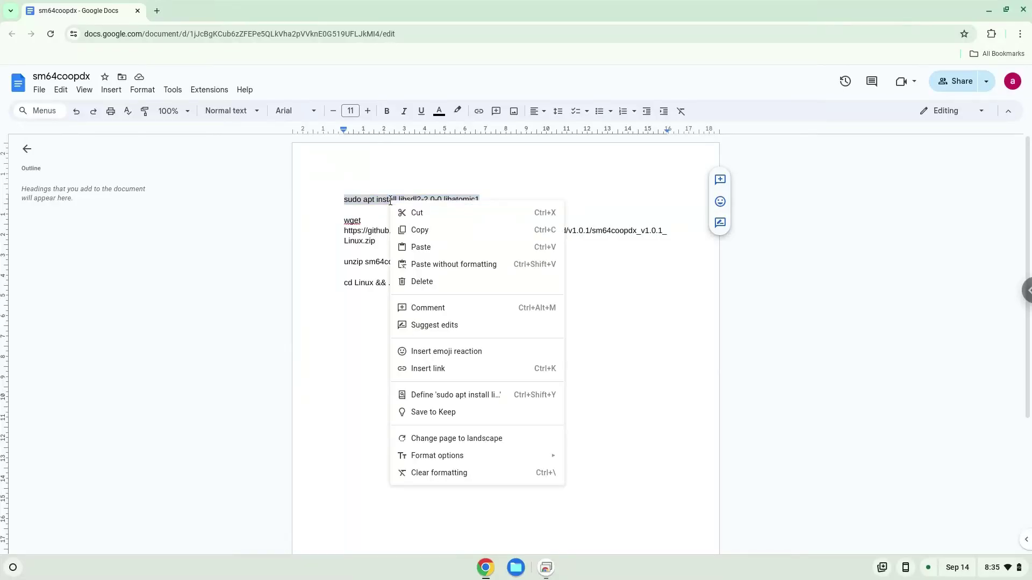
{"action": "left_click", "coordinate": [419, 231]}
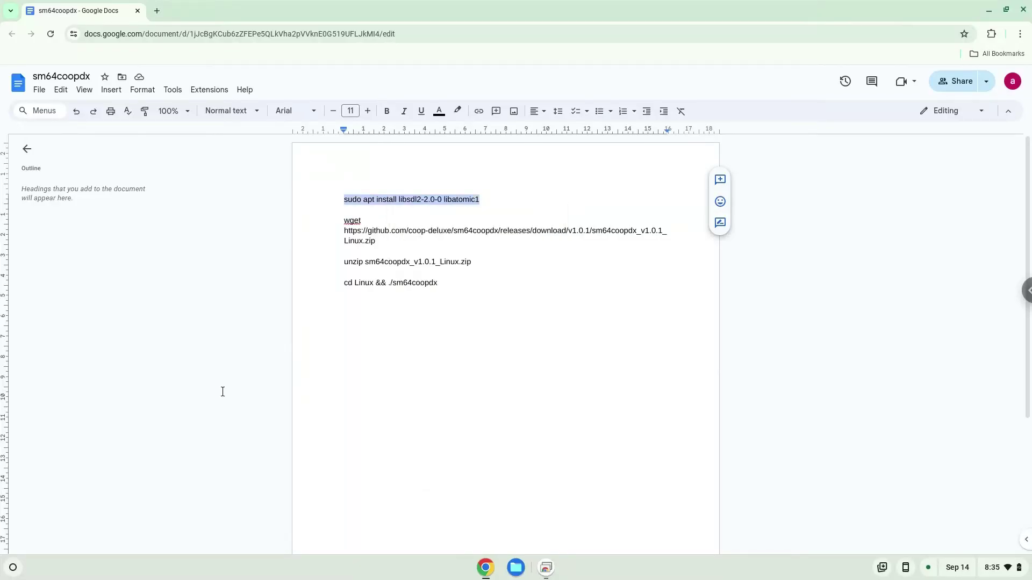
{"action": "left_click", "coordinate": [15, 570]}
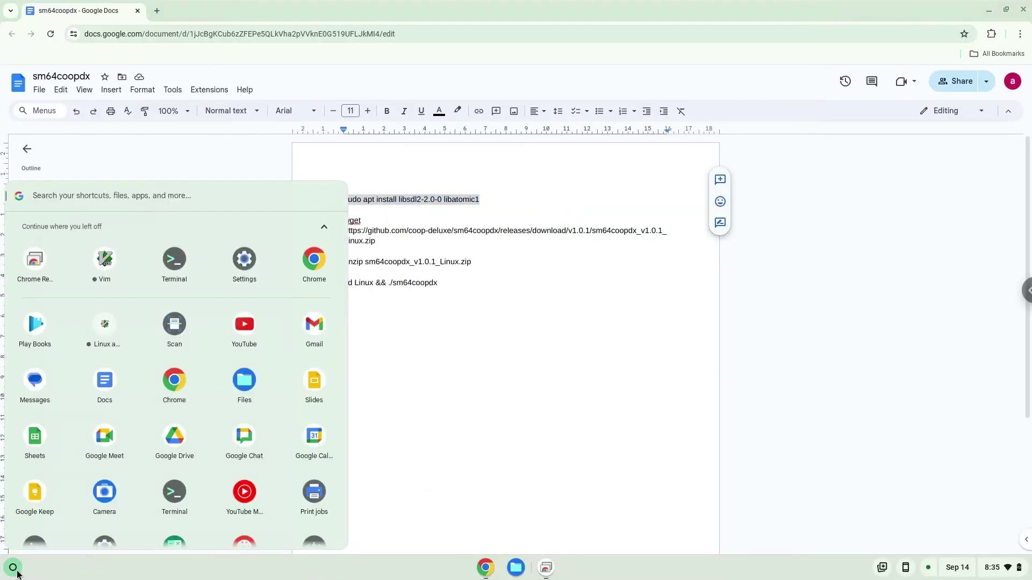
{"action": "left_click", "coordinate": [175, 263]}
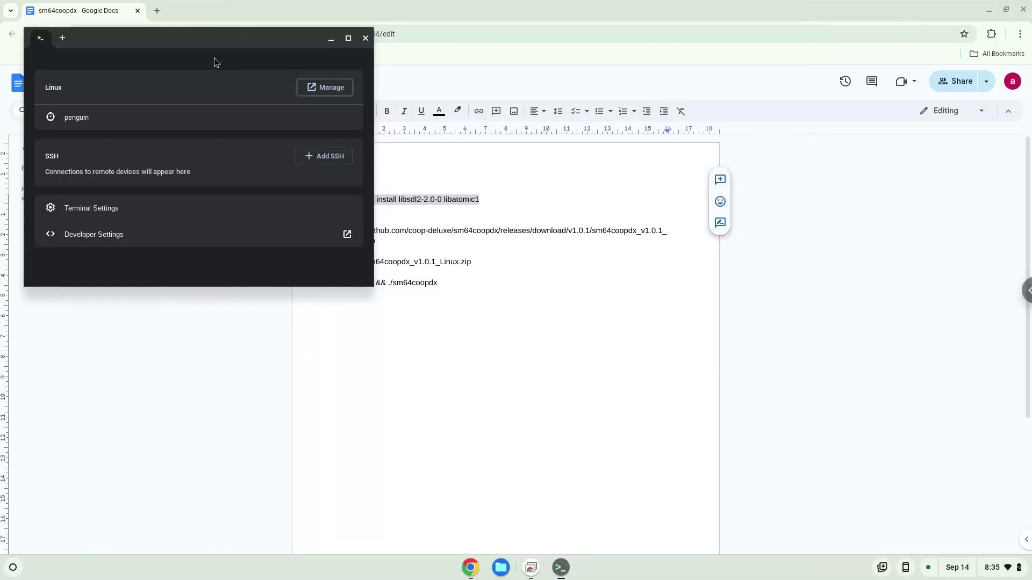
Maximize Terminal and run the pasted libsdl2-2.0-0/libatomic1 install, accepting the [Y/n] prompt
{"action": "double_click", "coordinate": [214, 38]}
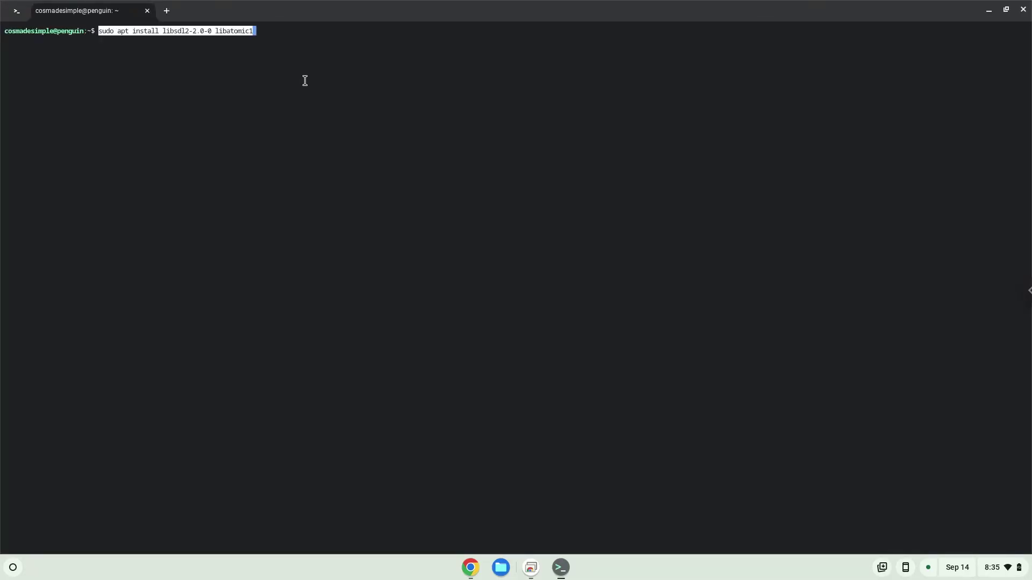
{"action": "key", "text": "Return"}
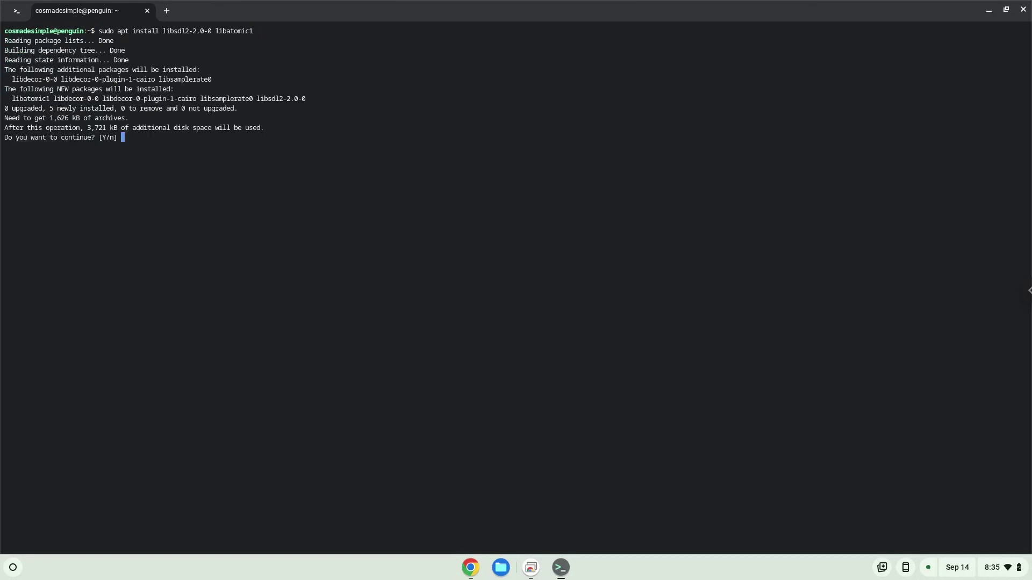
{"action": "key", "text": "Return"}
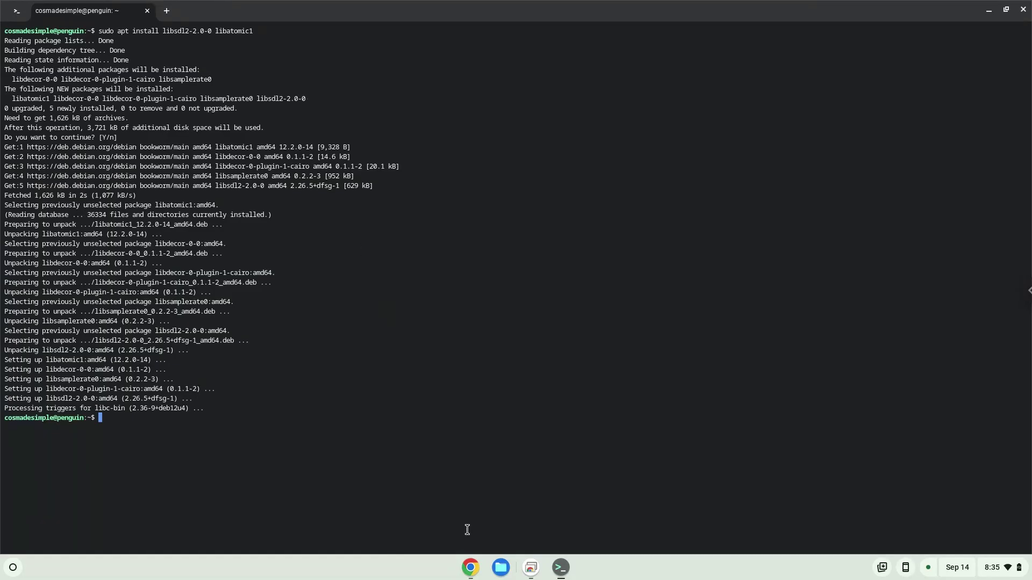
Copy the wget line from the notes and run it to download sm64coopdx_v1.0.1_Linux.zip
{"action": "left_click", "coordinate": [470, 567]}
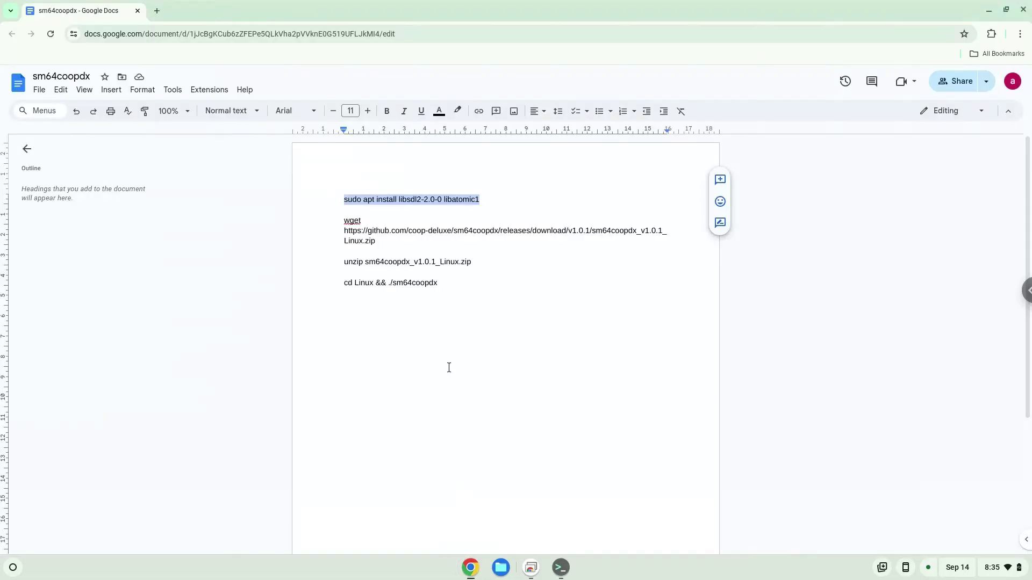
{"action": "triple_click", "coordinate": [425, 231]}
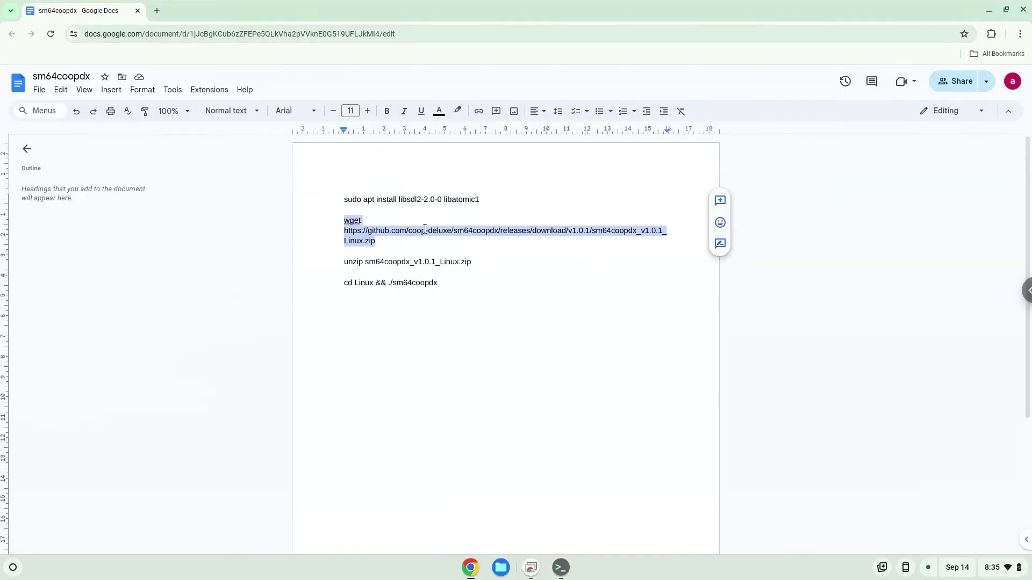
{"action": "right_click", "coordinate": [424, 230]}
{"action": "left_click", "coordinate": [454, 260]}
{"action": "left_click", "coordinate": [561, 567]}
{"action": "key", "text": "ctrl+shift+v"}
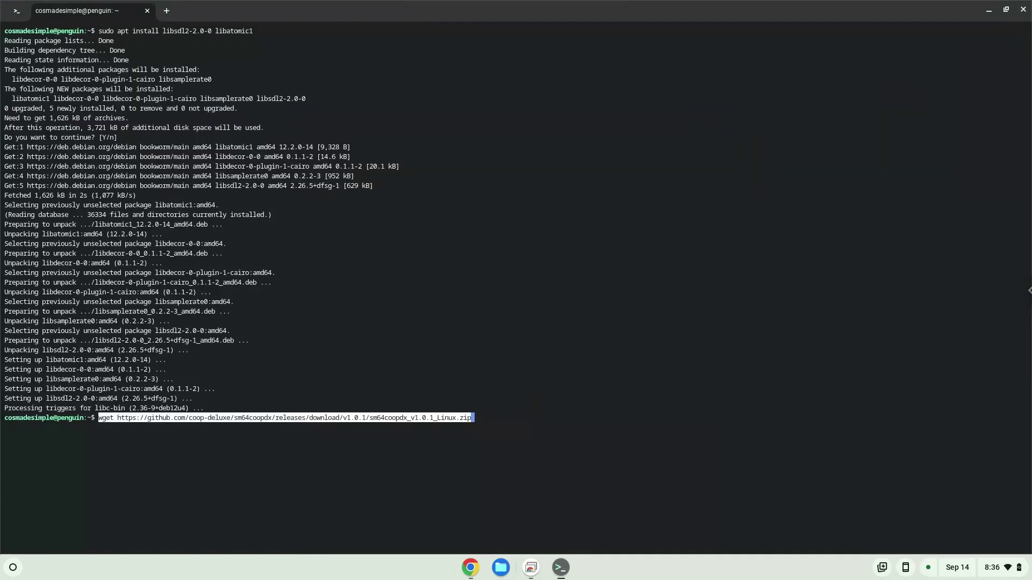
{"action": "key", "text": "Return"}
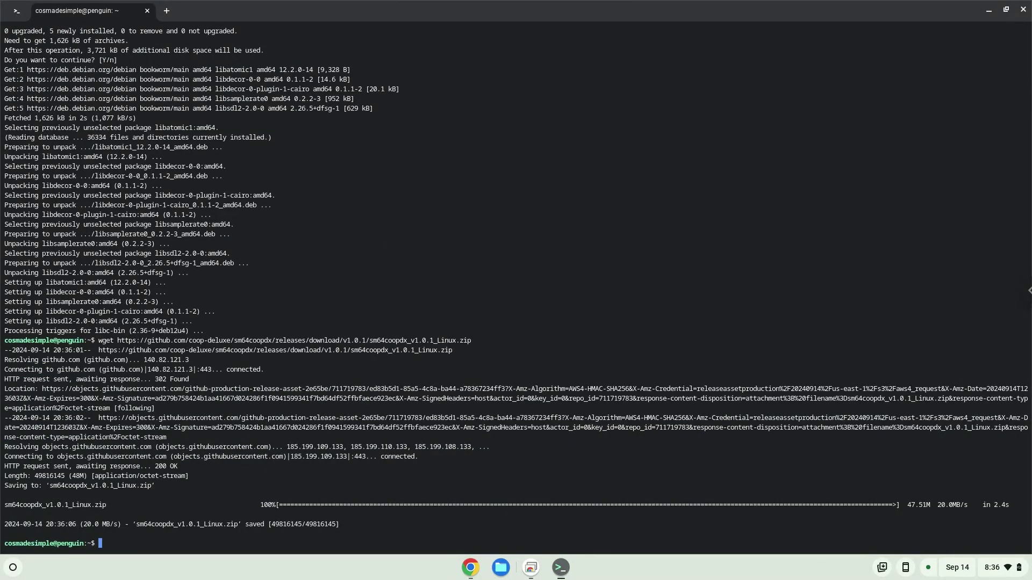
Copy the unzip command from the notes and run it to extract sm64coopdx_v1.0.1_Linux.zip
{"action": "left_click", "coordinate": [471, 568]}
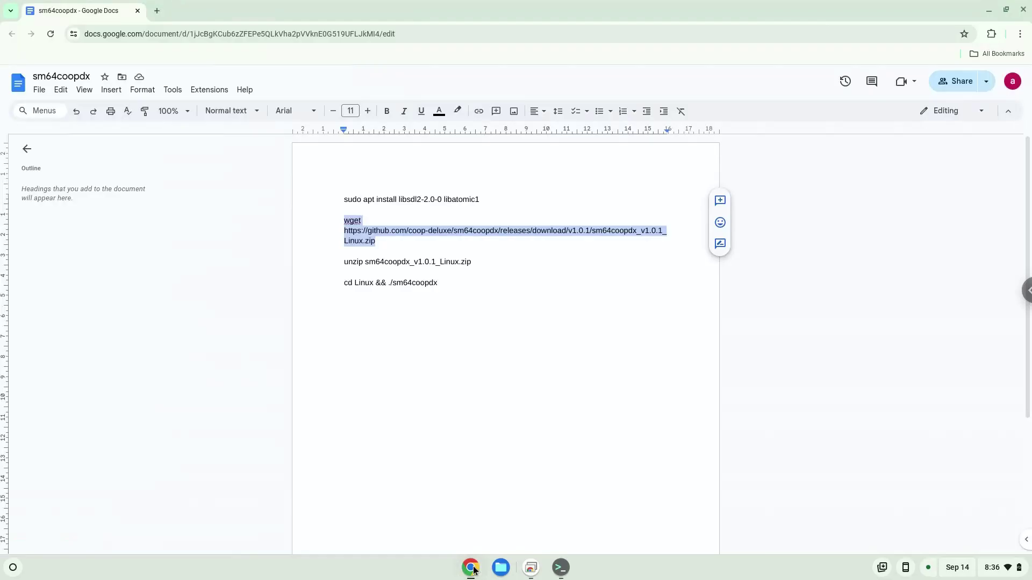
{"action": "left_click", "coordinate": [395, 264]}
{"action": "triple_click", "coordinate": [395, 263]}
{"action": "right_click", "coordinate": [395, 263]}
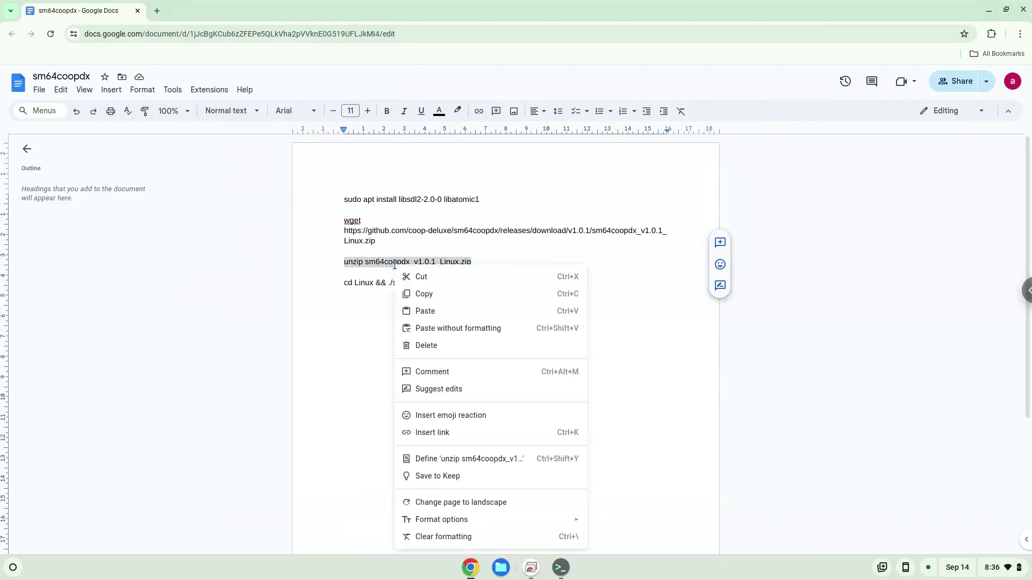
{"action": "left_click", "coordinate": [431, 293]}
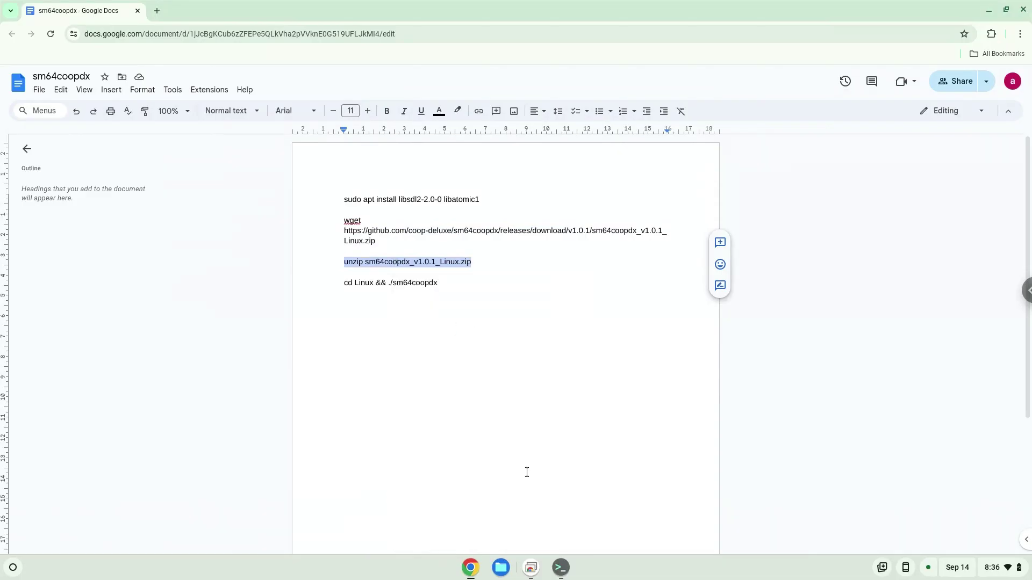
{"action": "left_click", "coordinate": [559, 568]}
{"action": "key", "text": "ctrl+shift+v"}
{"action": "key", "text": "Return"}
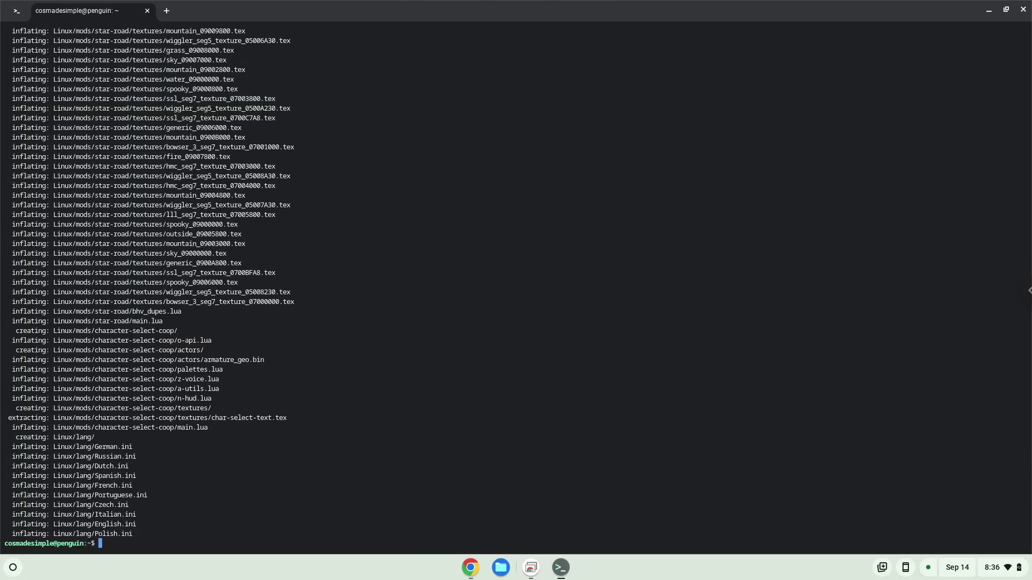
Copy 'cd Linux && ./sm64coopdx' from the notes and run it in Terminal to start the game
{"action": "left_click", "coordinate": [470, 569]}
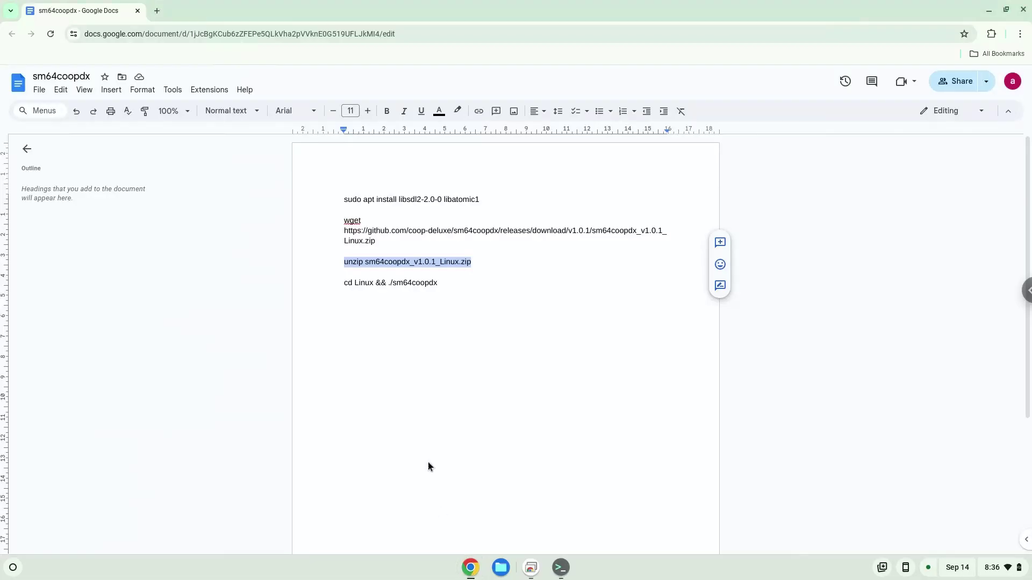
{"action": "triple_click", "coordinate": [386, 284]}
{"action": "right_click", "coordinate": [386, 284]}
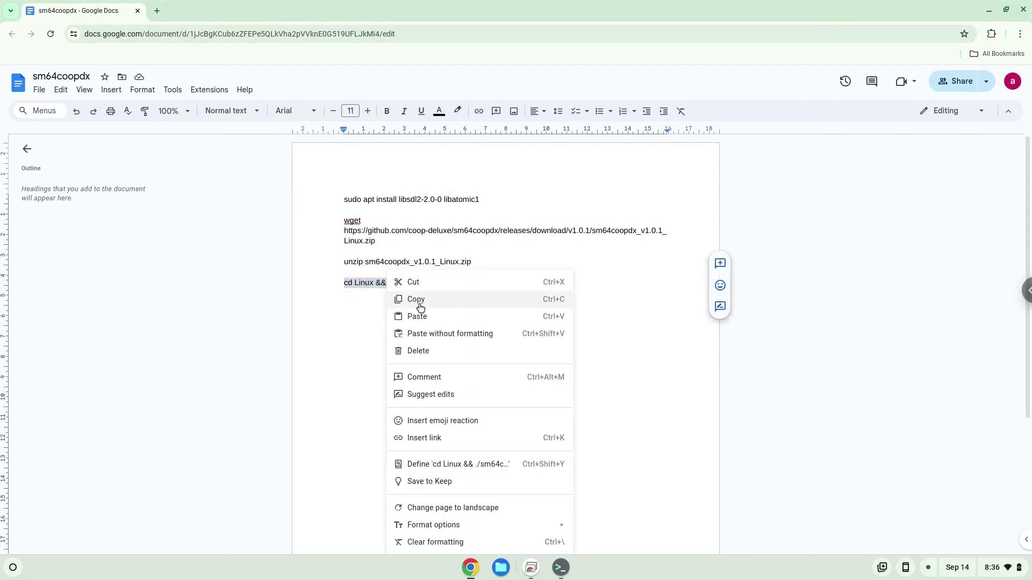
{"action": "left_click", "coordinate": [419, 297]}
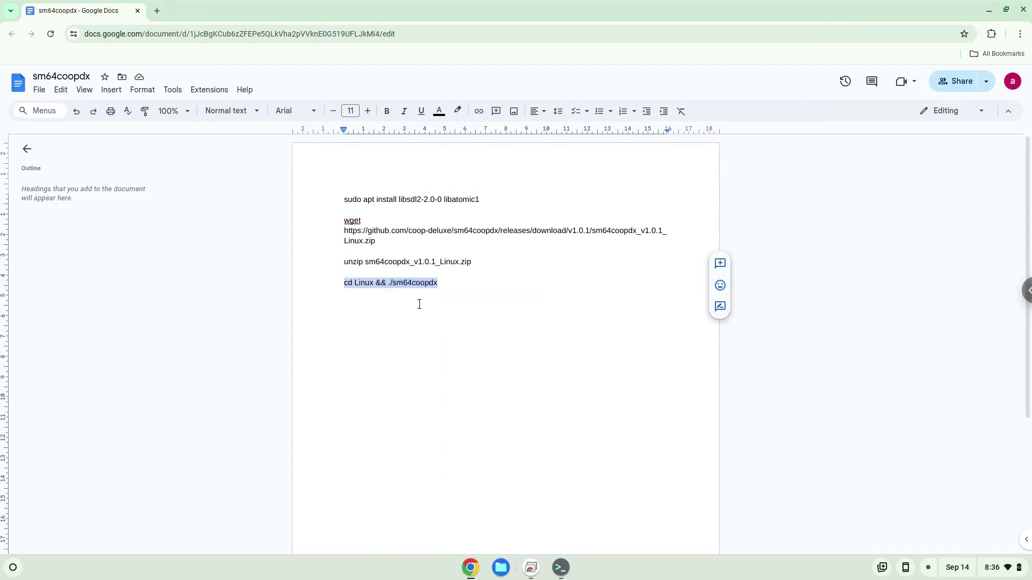
{"action": "left_click", "coordinate": [560, 565]}
{"action": "key", "text": "ctrl+shift+v"}
{"action": "key", "text": "Return"}
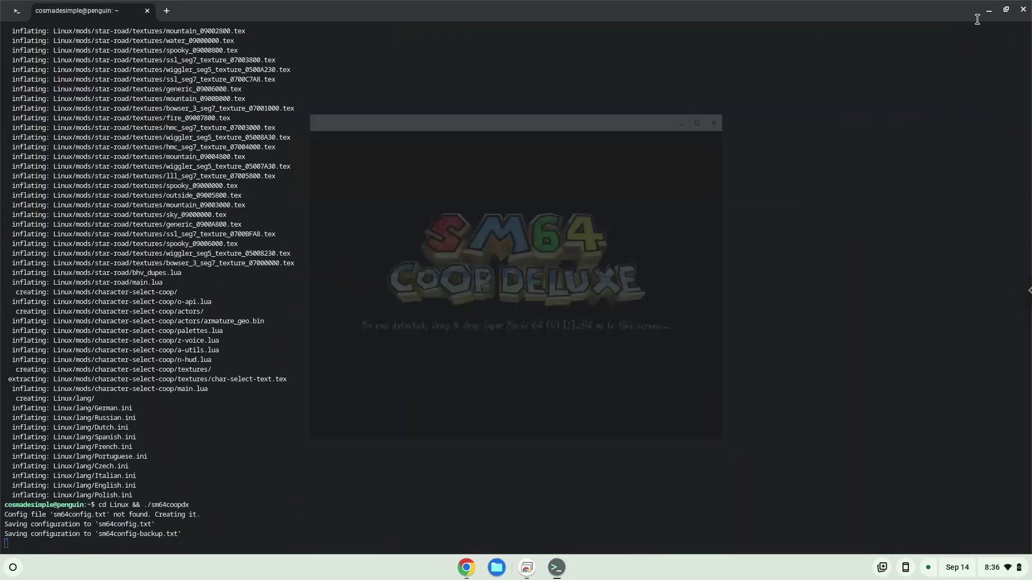
Minimize Terminal and the Docs browser window, then maximize the SM64 Coop Deluxe window
{"action": "left_click", "coordinate": [984, 12]}
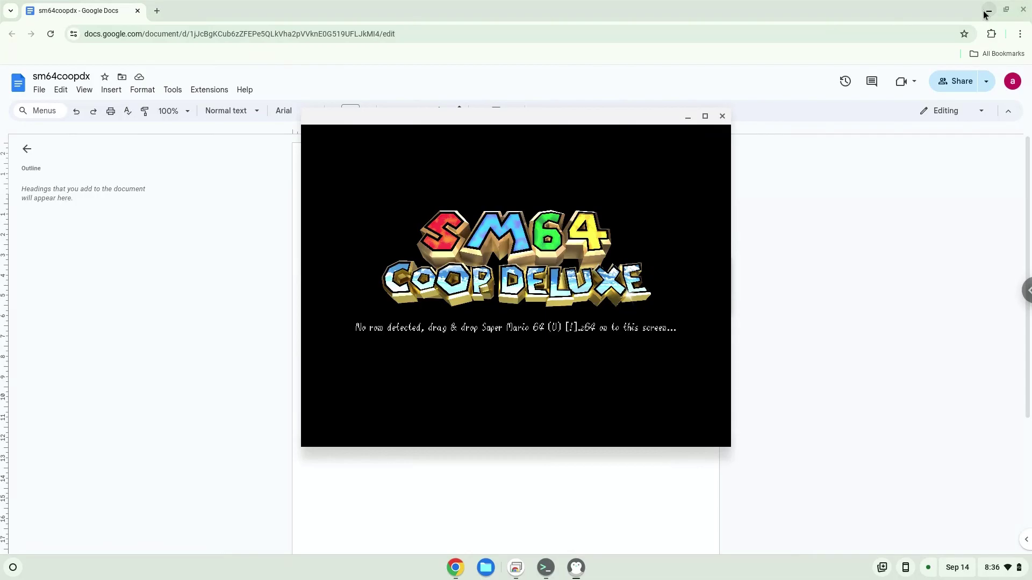
{"action": "left_click", "coordinate": [985, 12]}
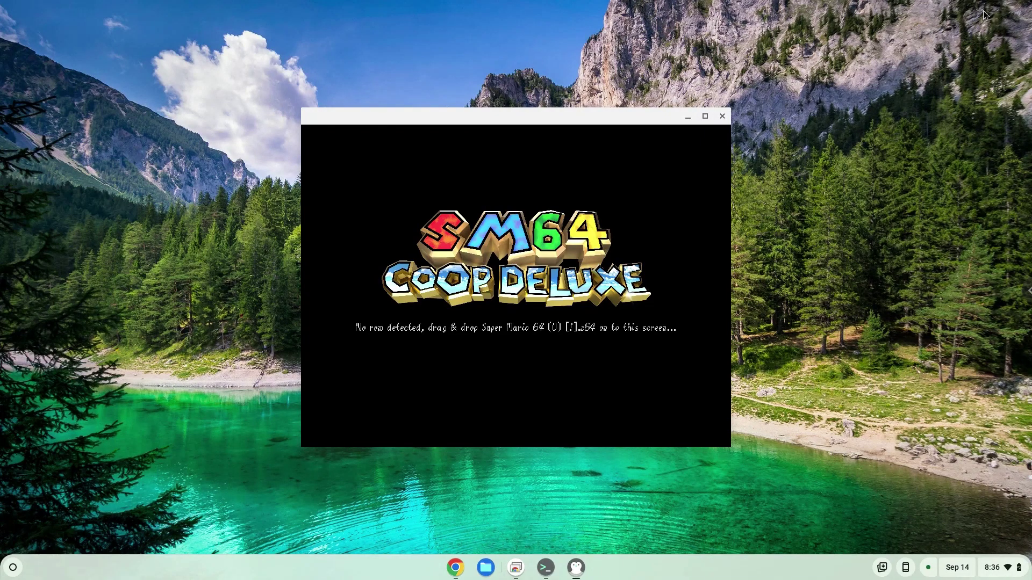
{"action": "left_click", "coordinate": [706, 119]}
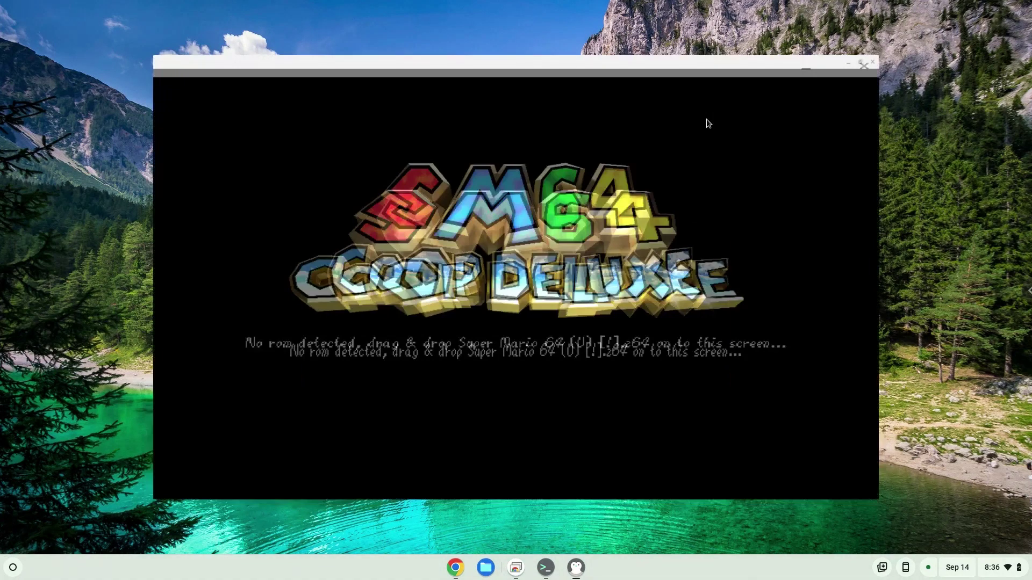